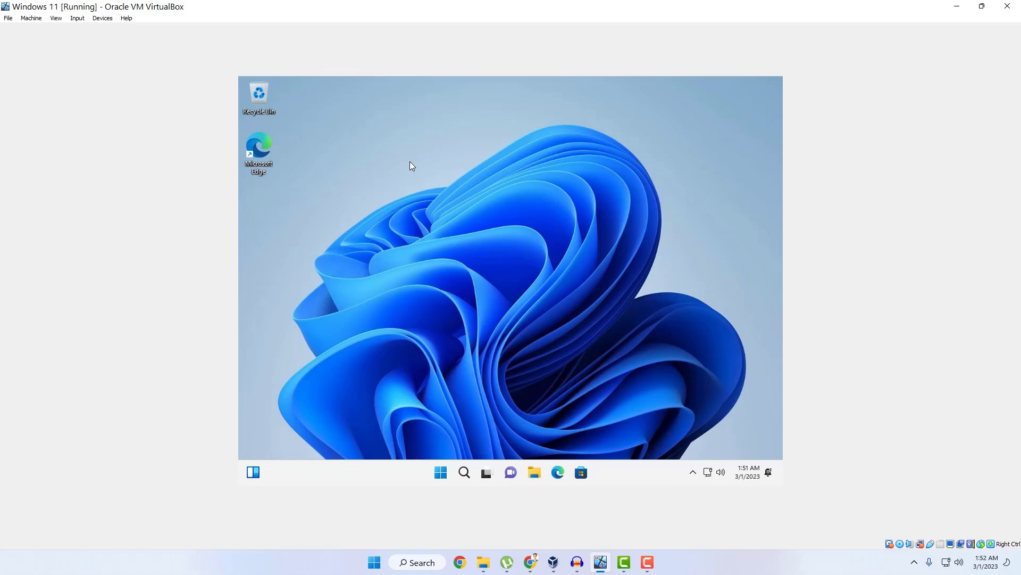
Step: Check the guest's display settings, then insert the Guest Additions CD image from Devices
right_click(426, 127)
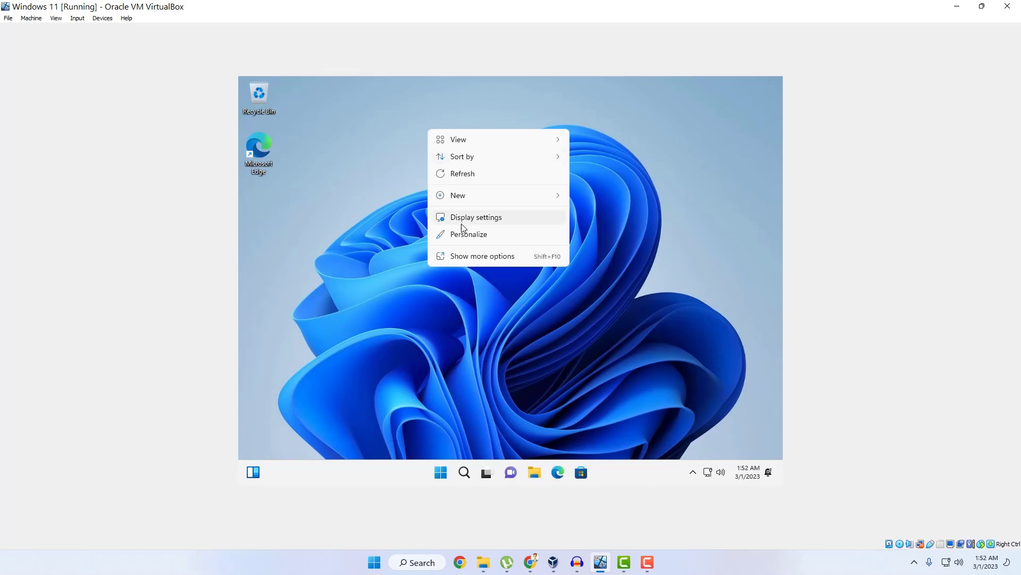
click(462, 221)
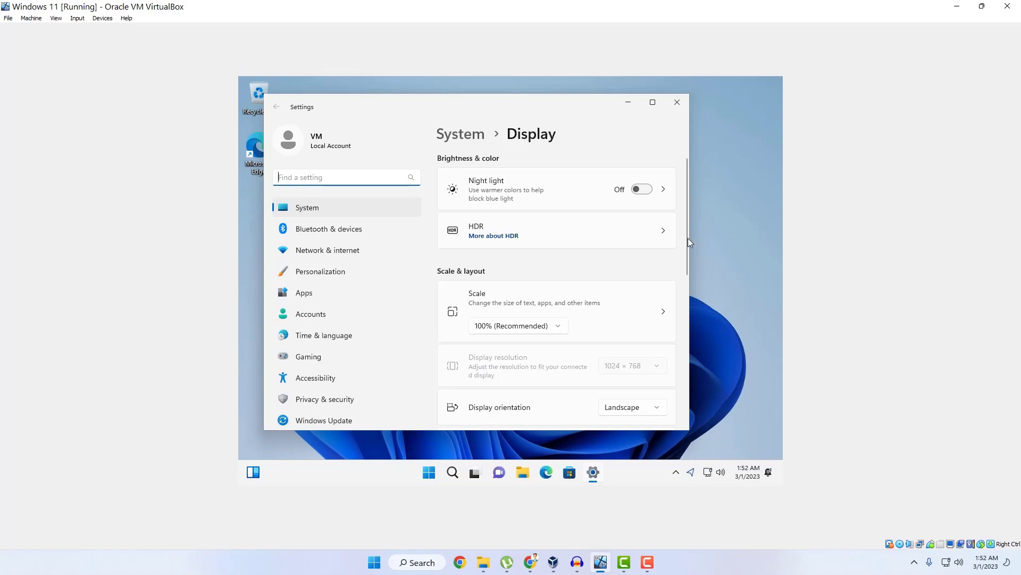
drag(688, 240, 688, 279)
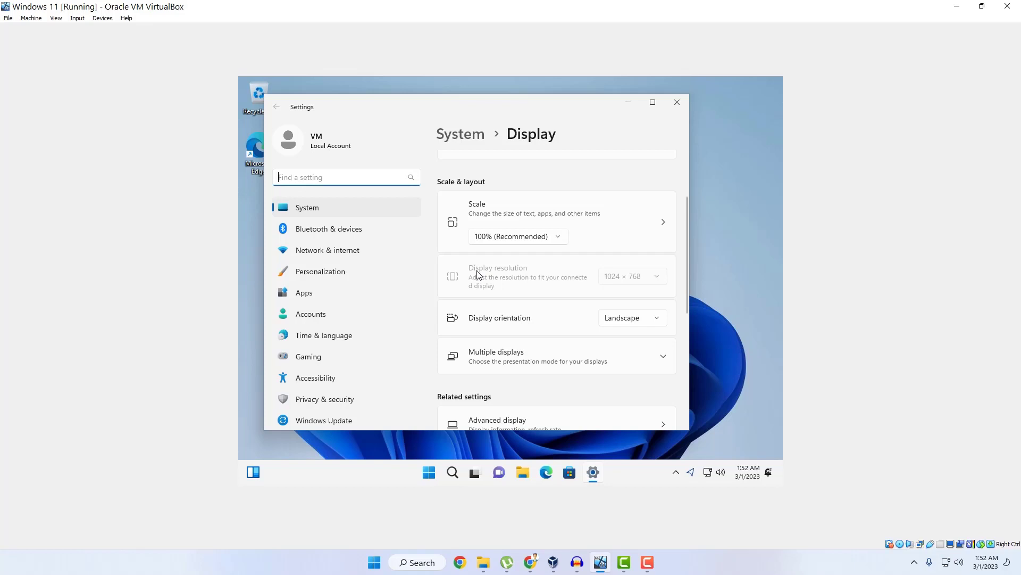
click(677, 102)
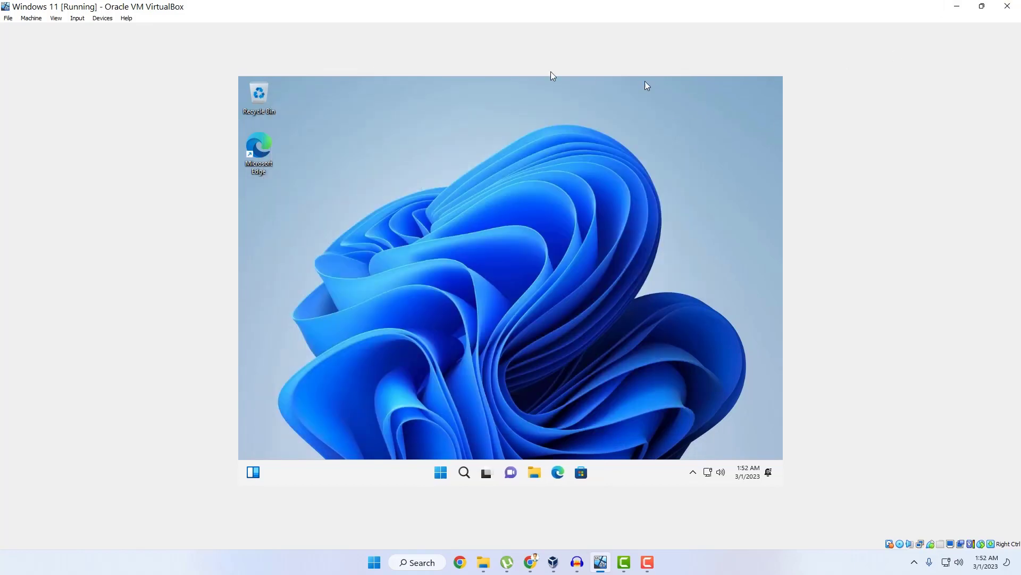
click(107, 20)
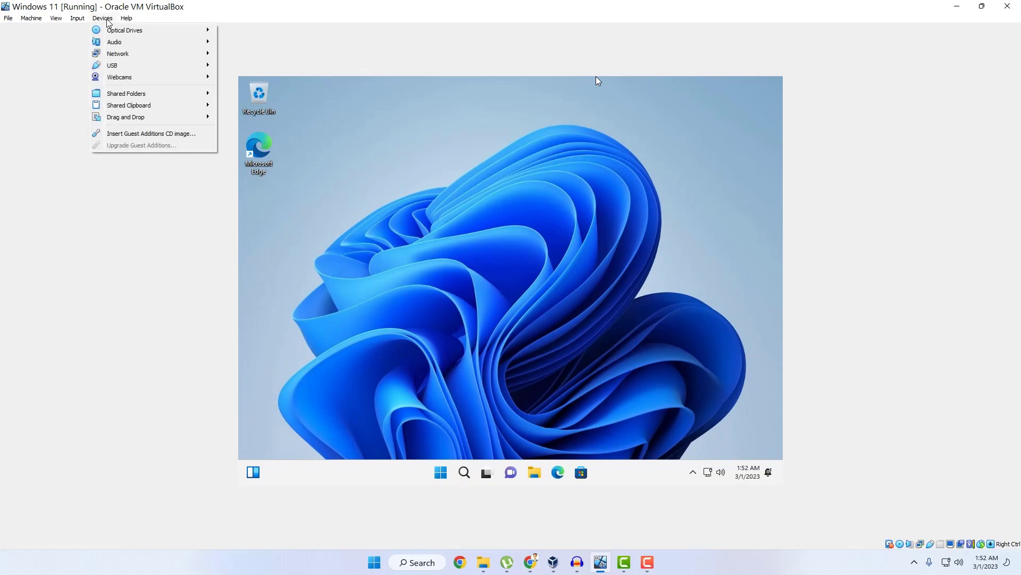
click(165, 137)
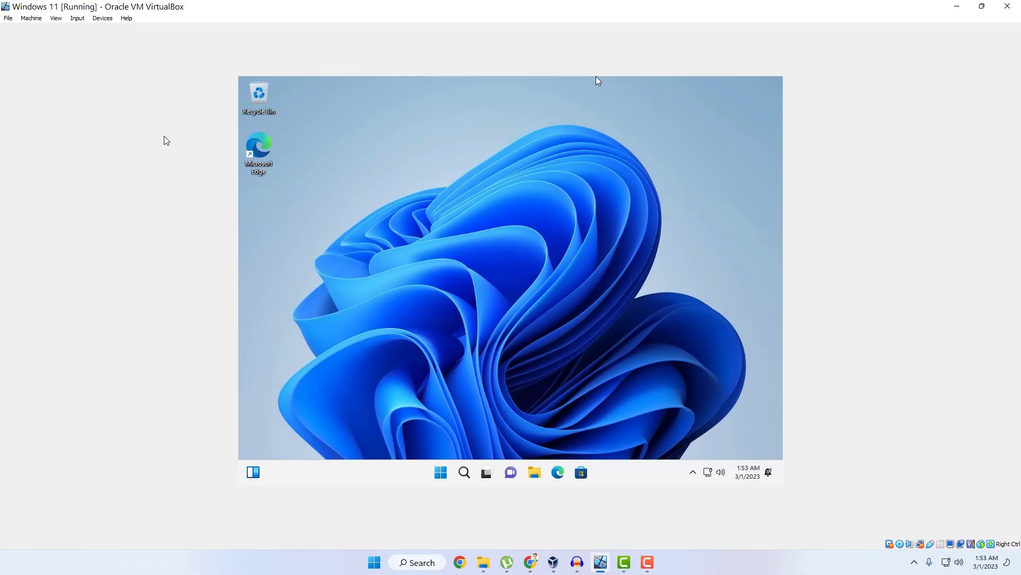
Step: Open CD Drive (D:) VirtualBox Guest Additions from This PC and run VBoxWindowsAdditions-amd64
click(536, 473)
click(687, 124)
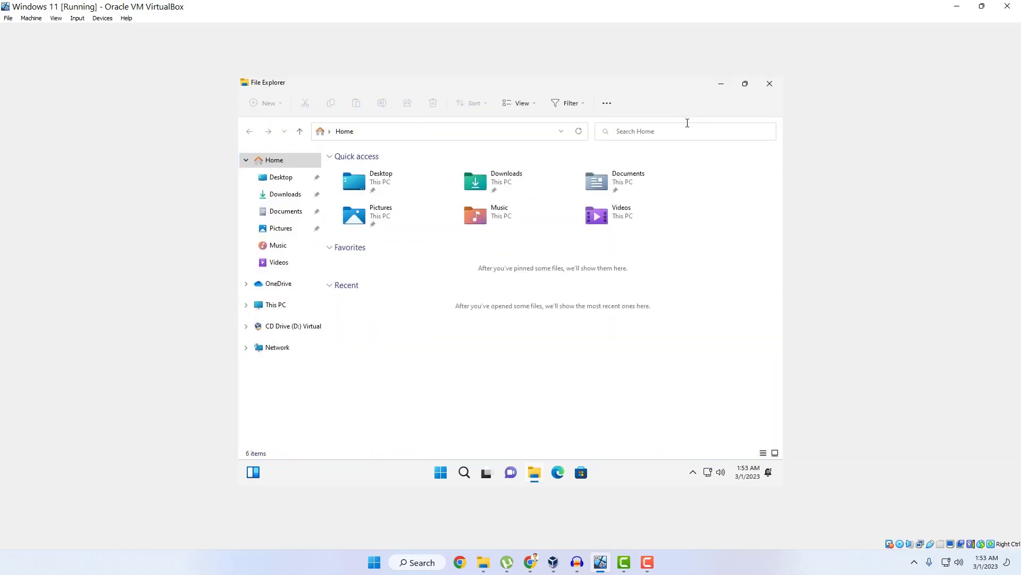
click(281, 310)
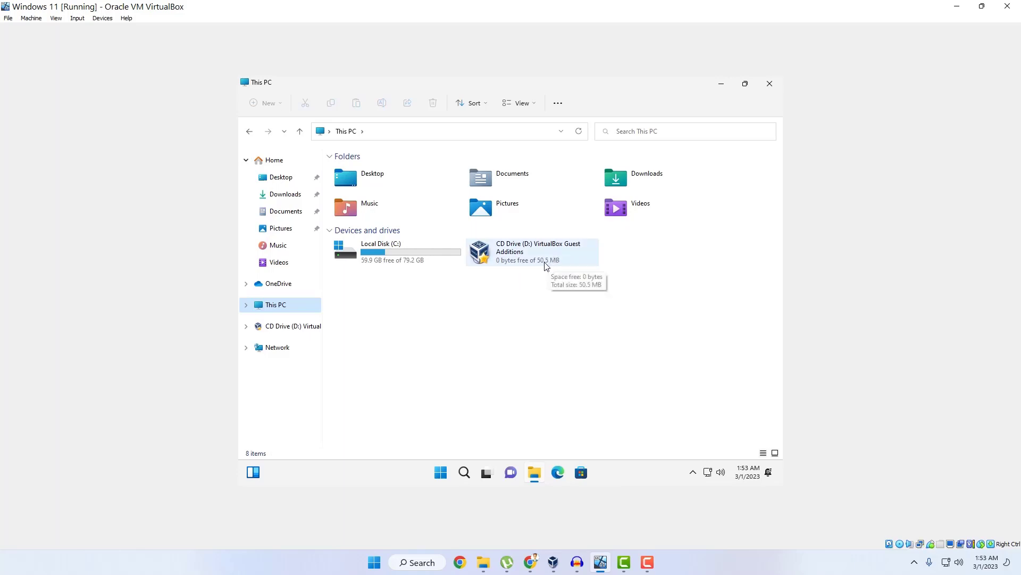
click(535, 249)
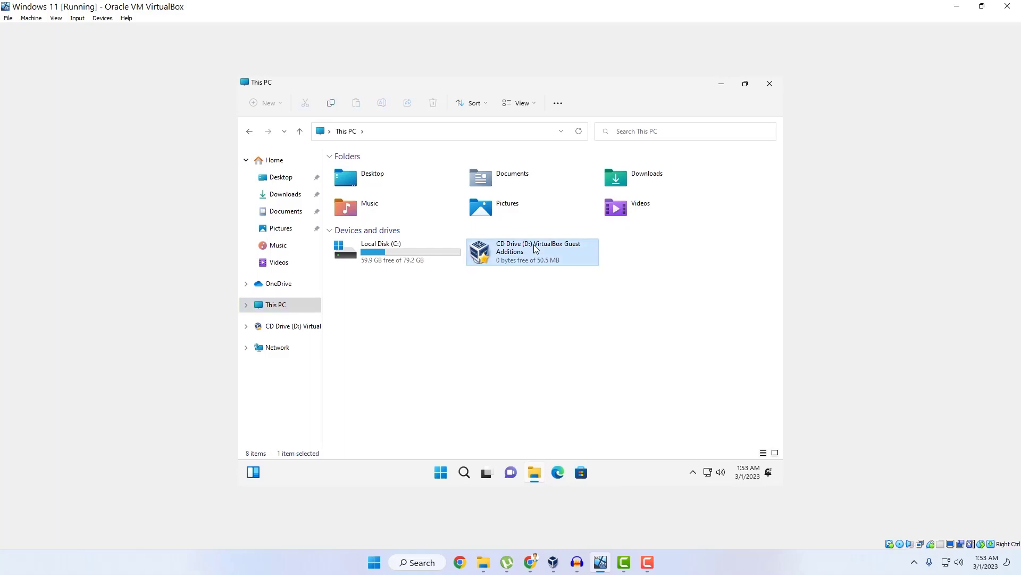
double_click(535, 249)
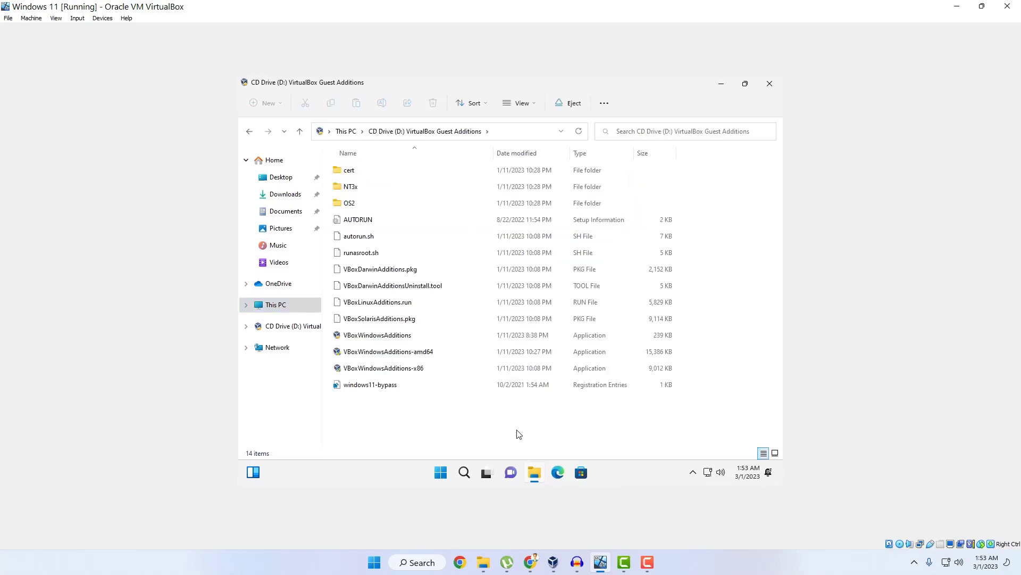
double_click(428, 355)
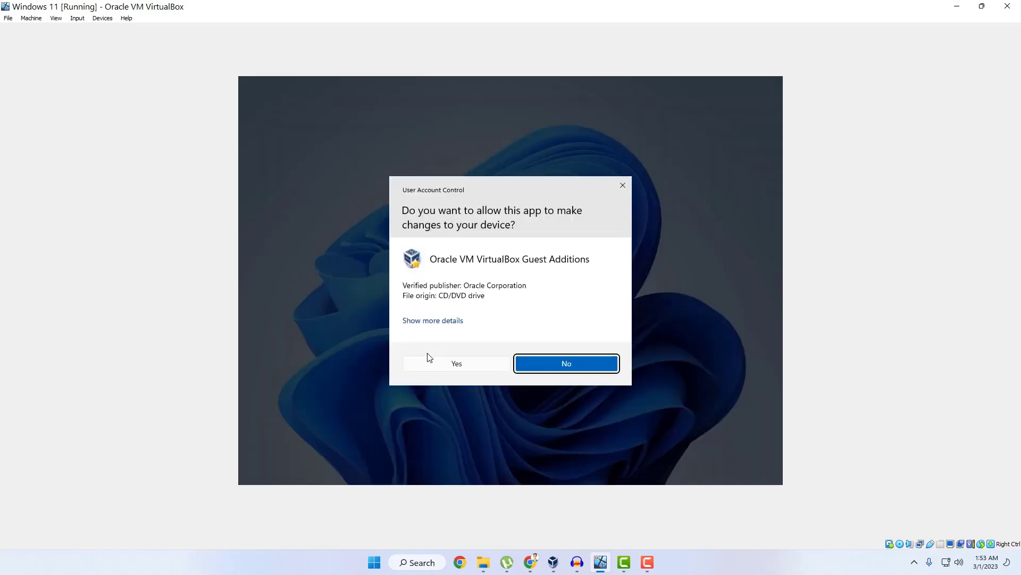
Step: Approve the UAC prompt and install Guest Additions 7.0.6 to the default location
click(464, 365)
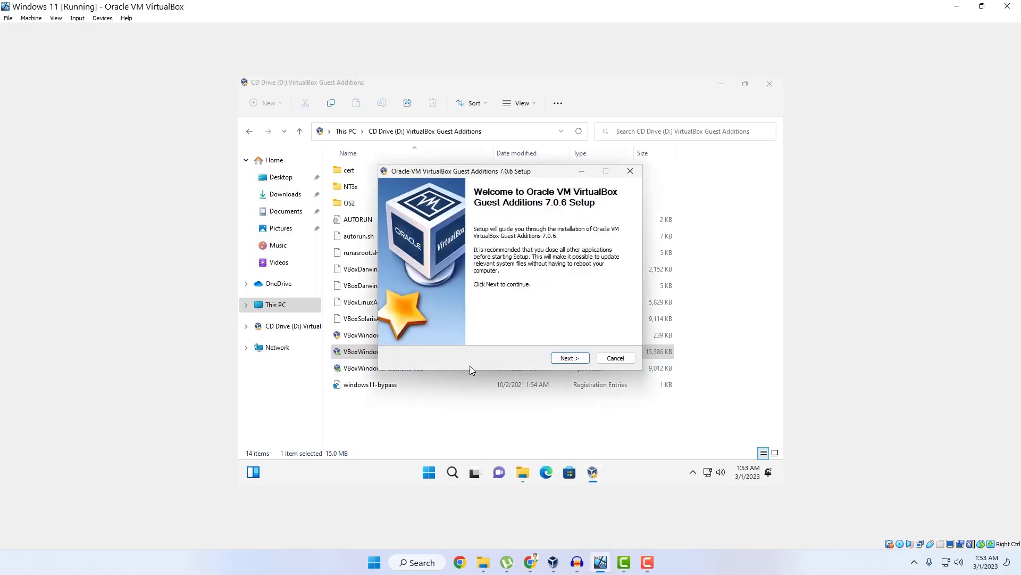
click(569, 358)
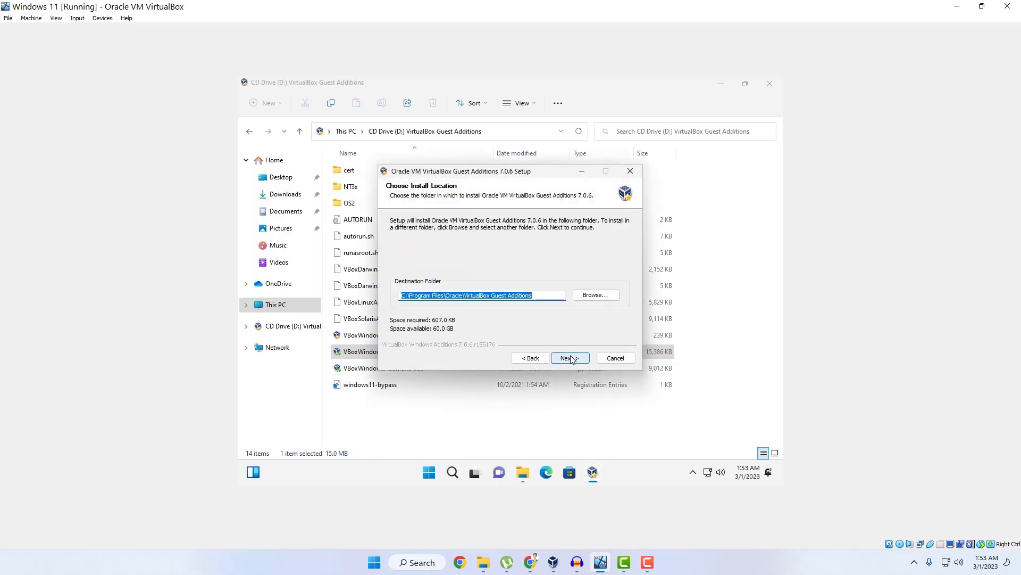
click(570, 358)
click(571, 358)
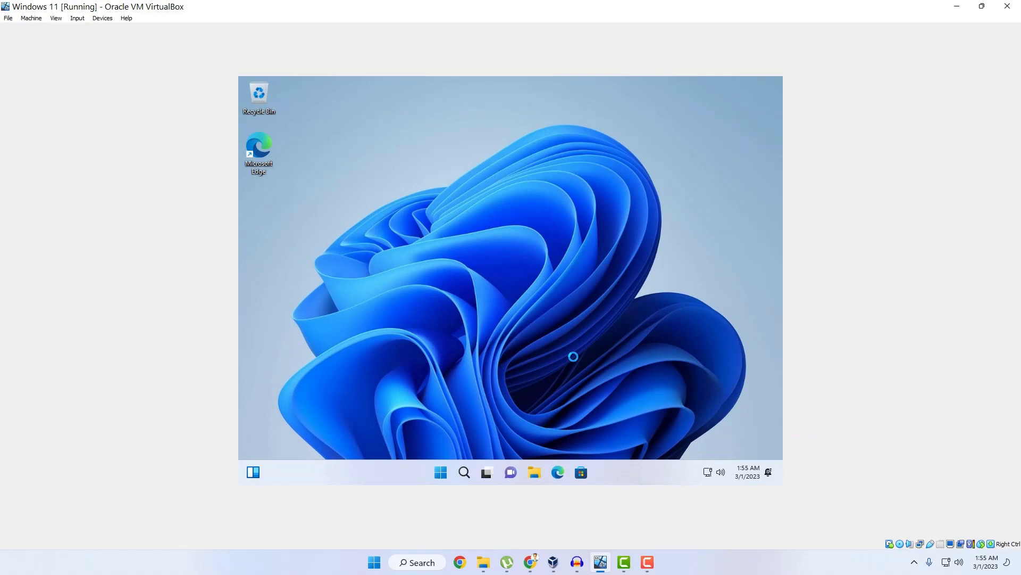
Step: Close Display settings, then restore and re-maximise the VM window so the guest screen auto-resizes
right_click(632, 137)
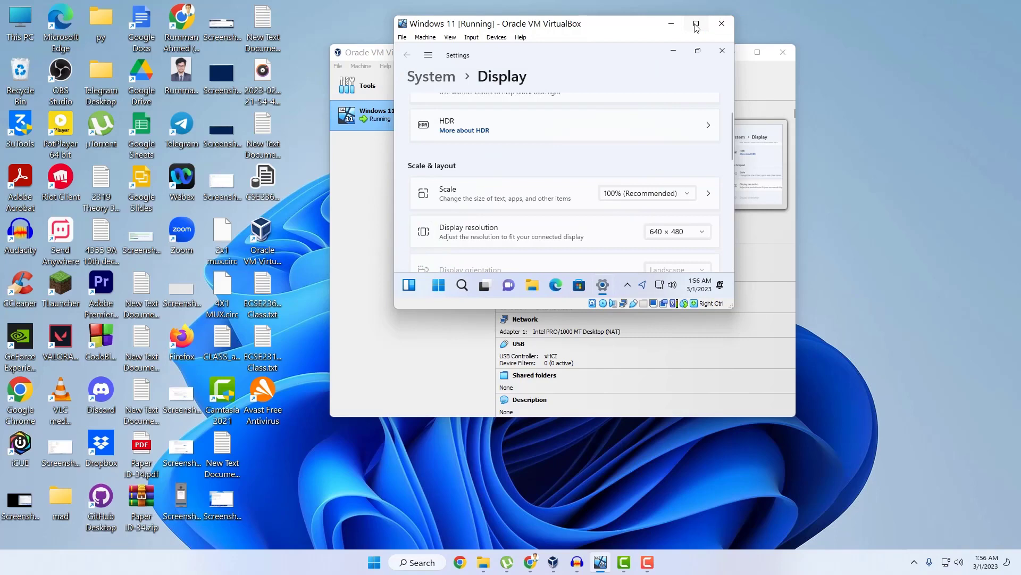
click(694, 26)
click(1009, 31)
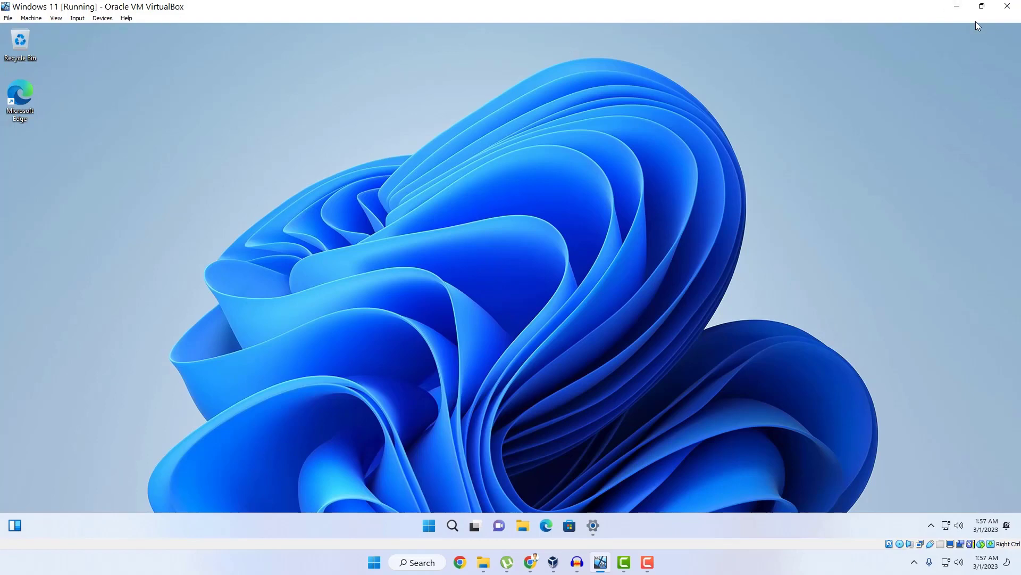
click(982, 6)
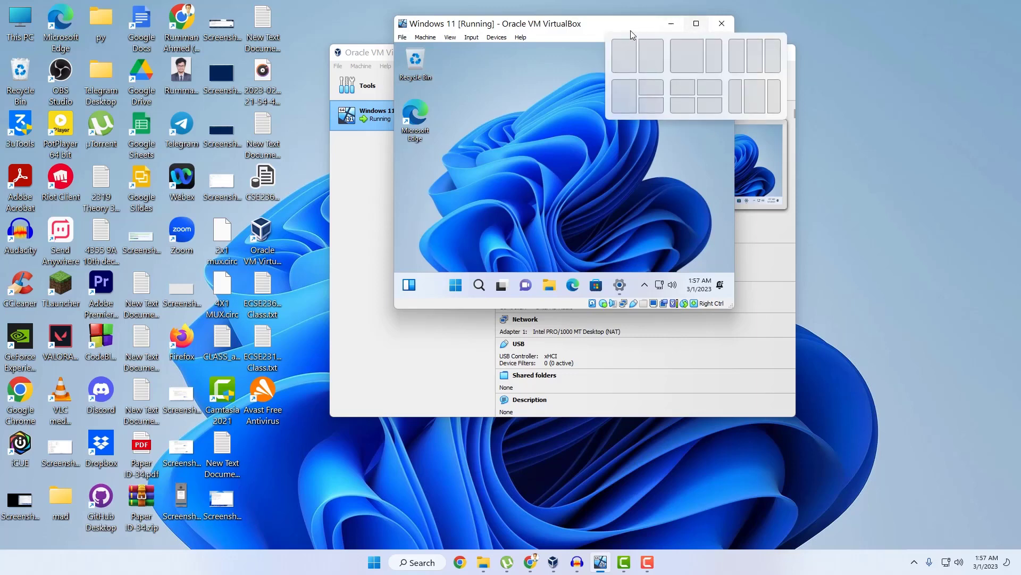
click(693, 25)
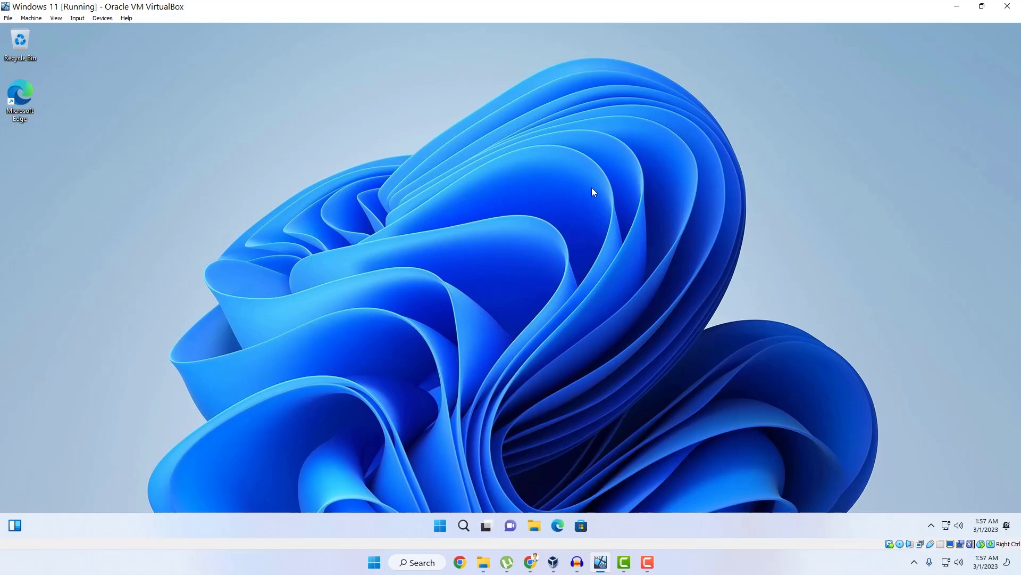
right_click(587, 125)
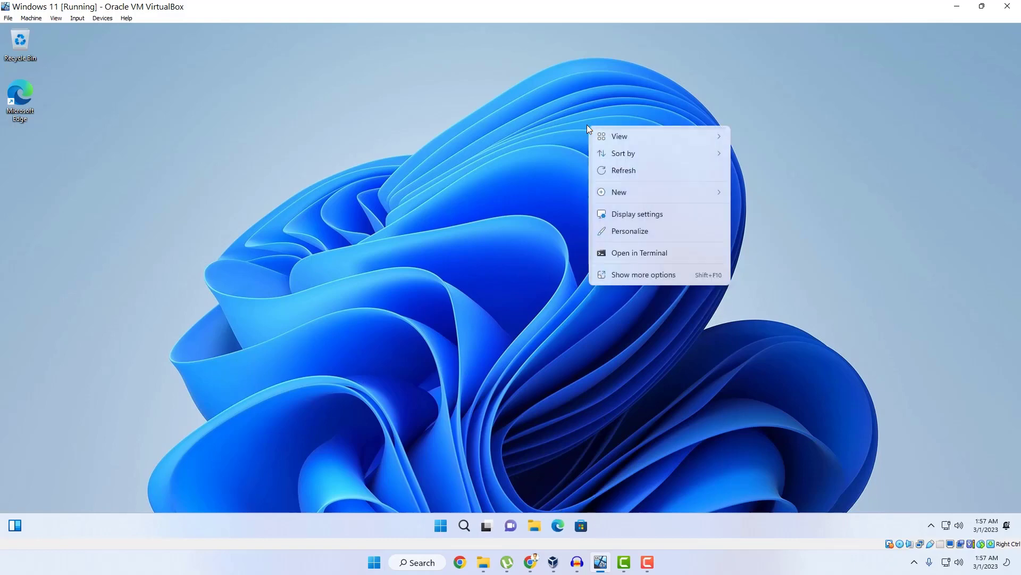
click(653, 215)
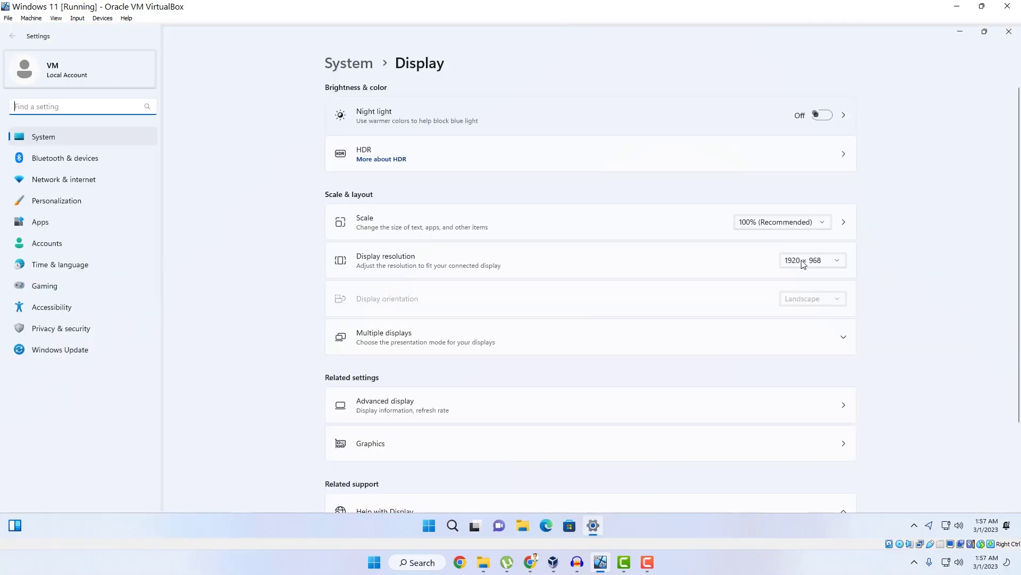
click(803, 264)
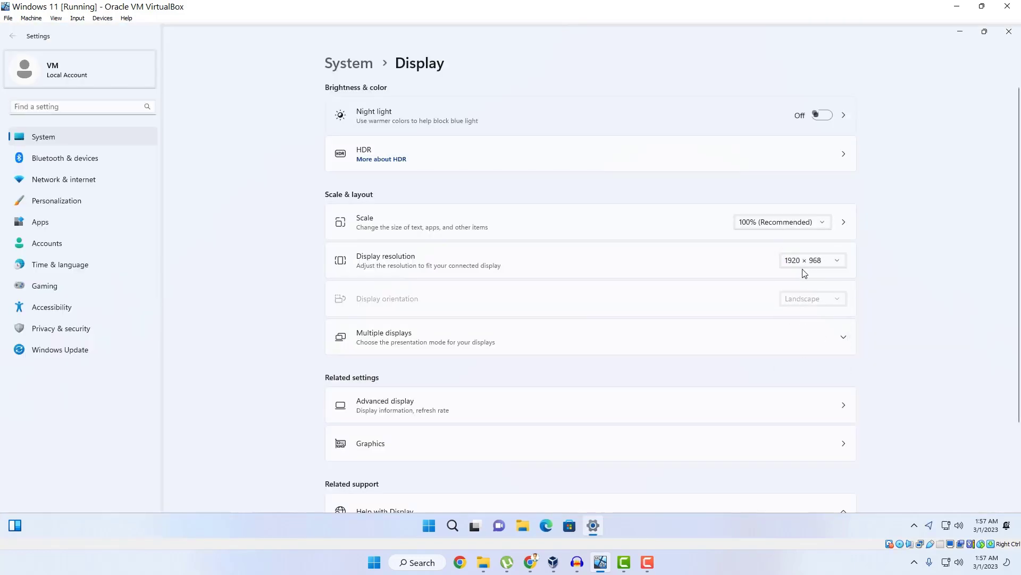
click(812, 265)
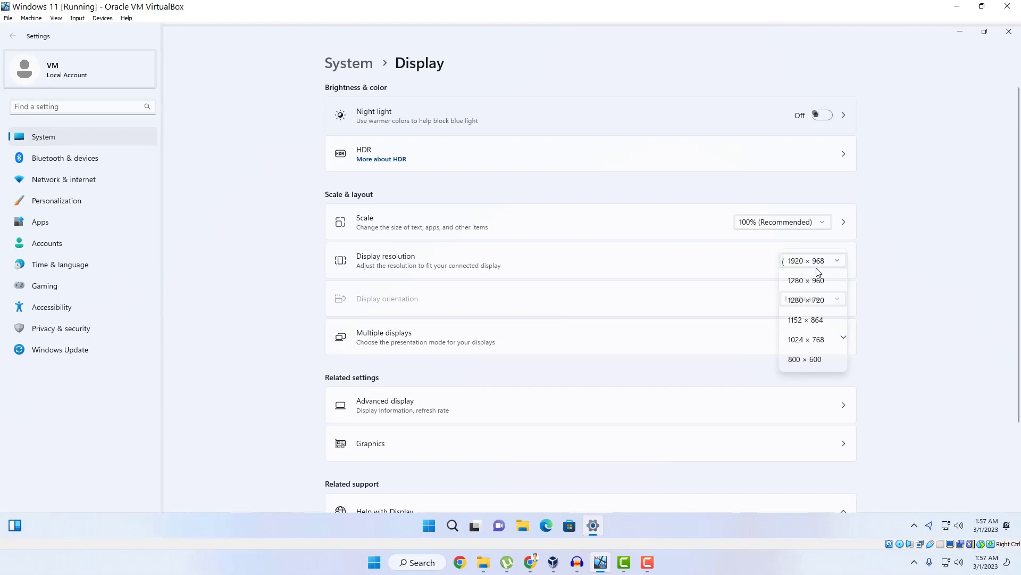
click(803, 262)
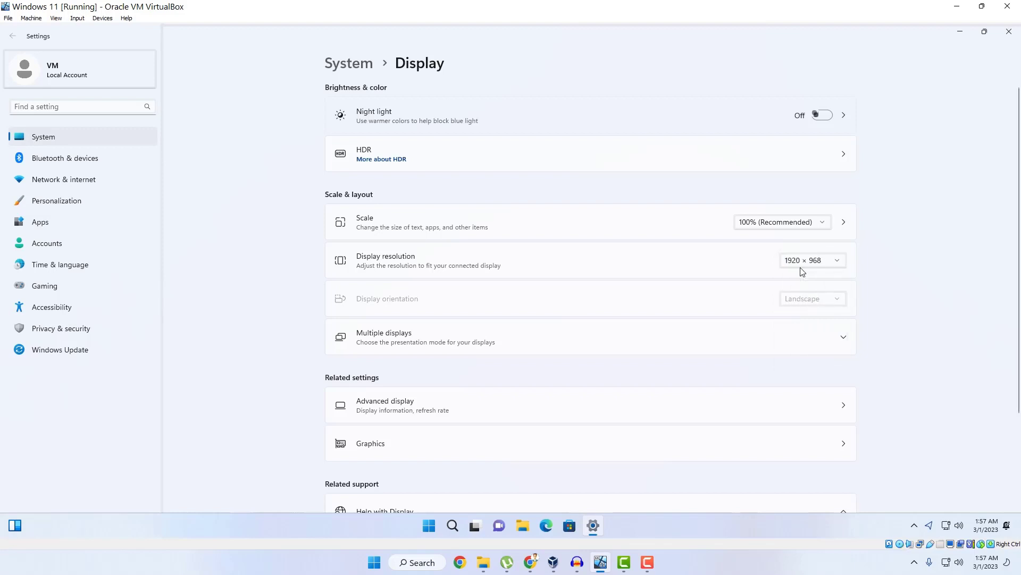
Step: Close Display settings and switch the VM to Full-screen Mode via the View menu, confirming Switch
click(1009, 31)
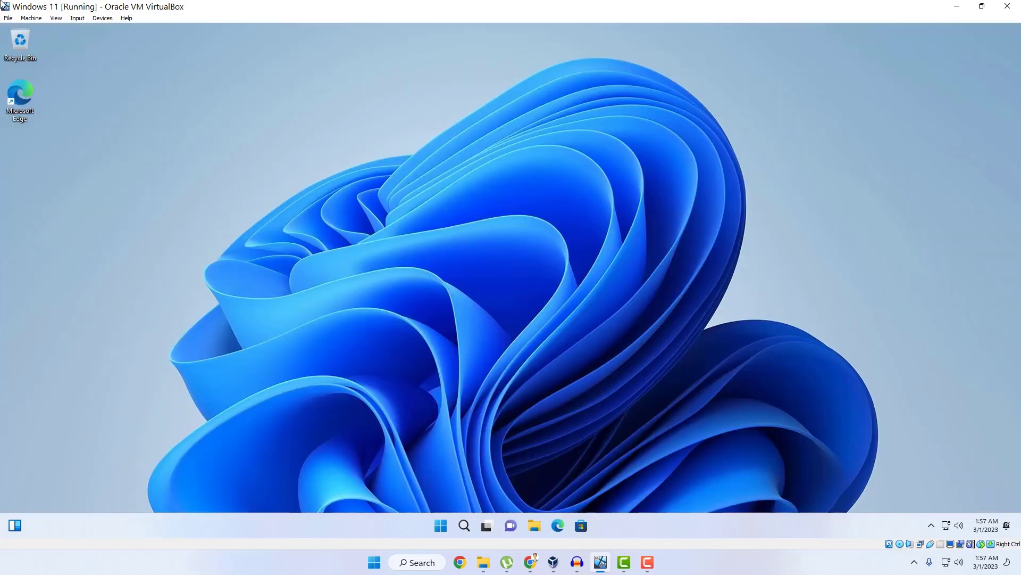
click(103, 18)
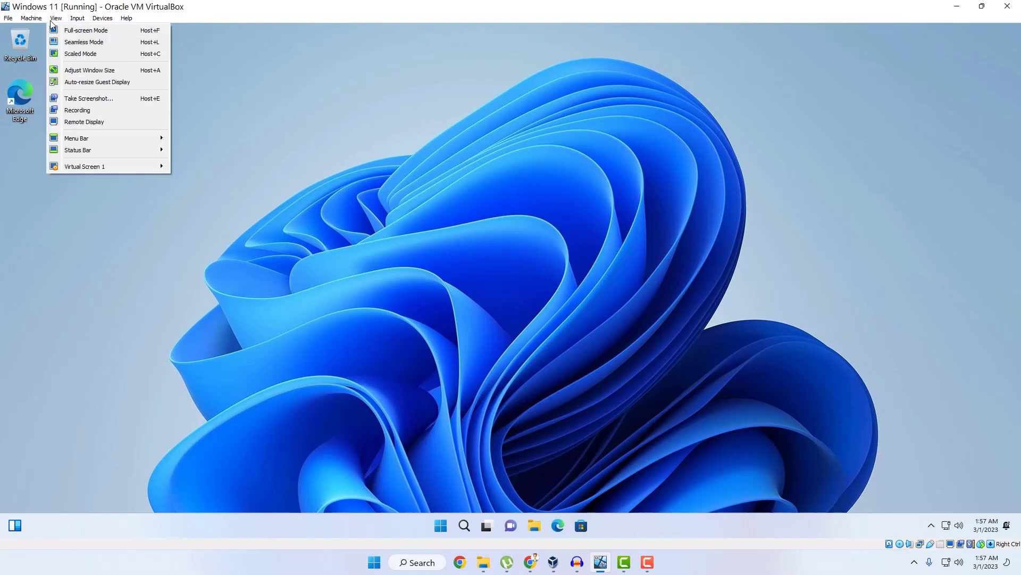
click(55, 31)
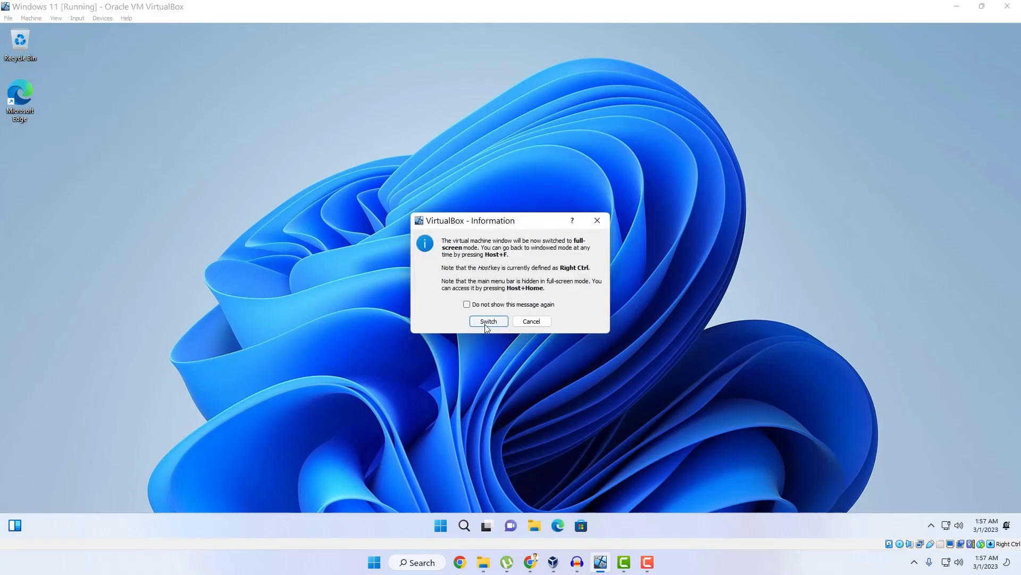
click(486, 322)
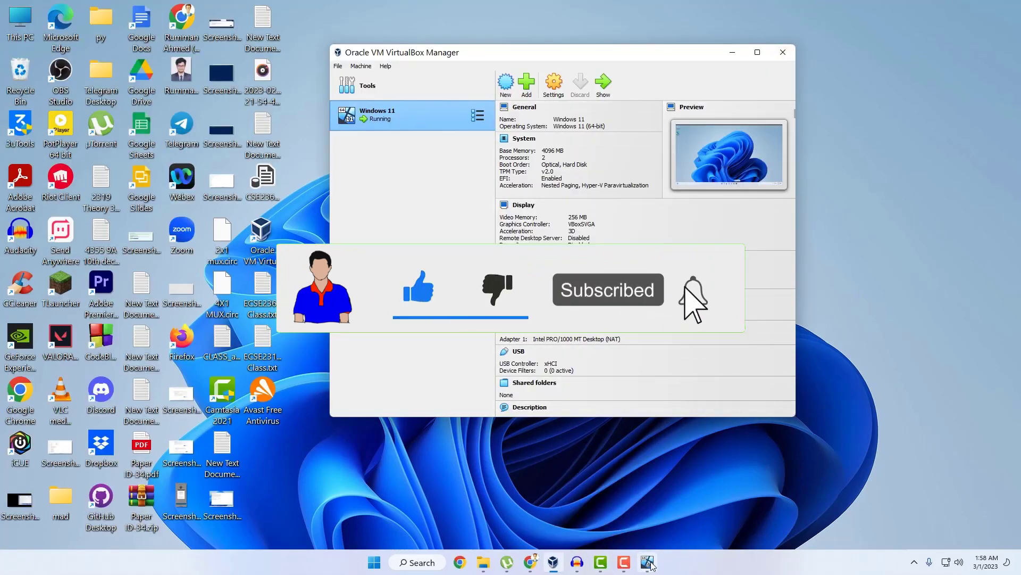
Step: Dismiss the taskbar preview and bring the full-screen Windows 11 VM forward from the taskbar
click(883, 380)
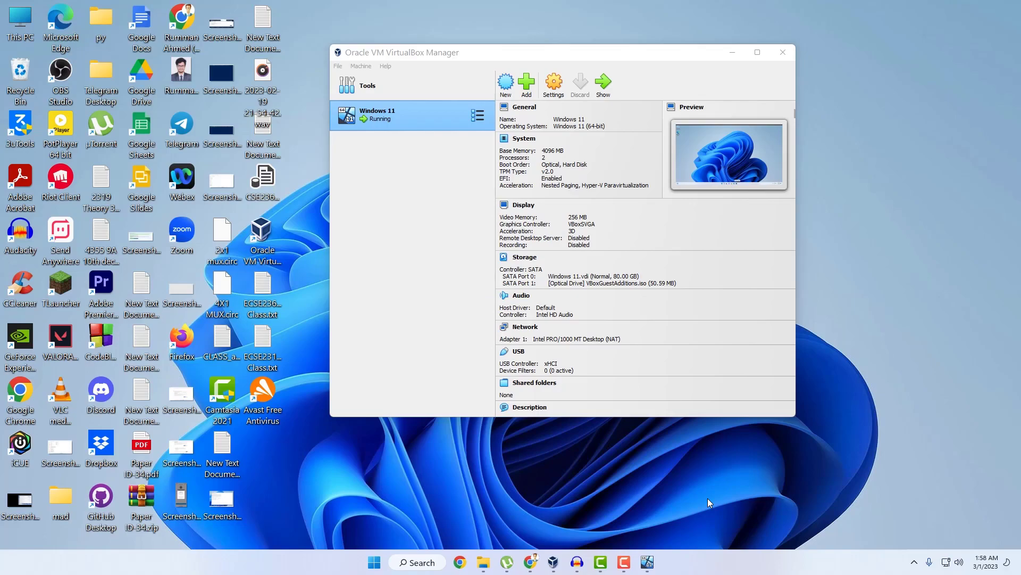
click(651, 566)
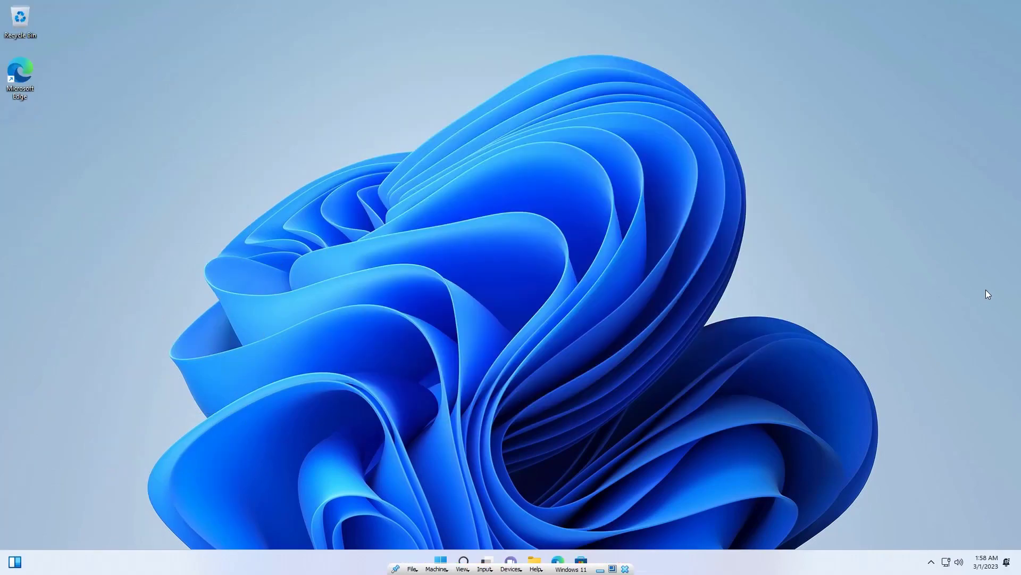